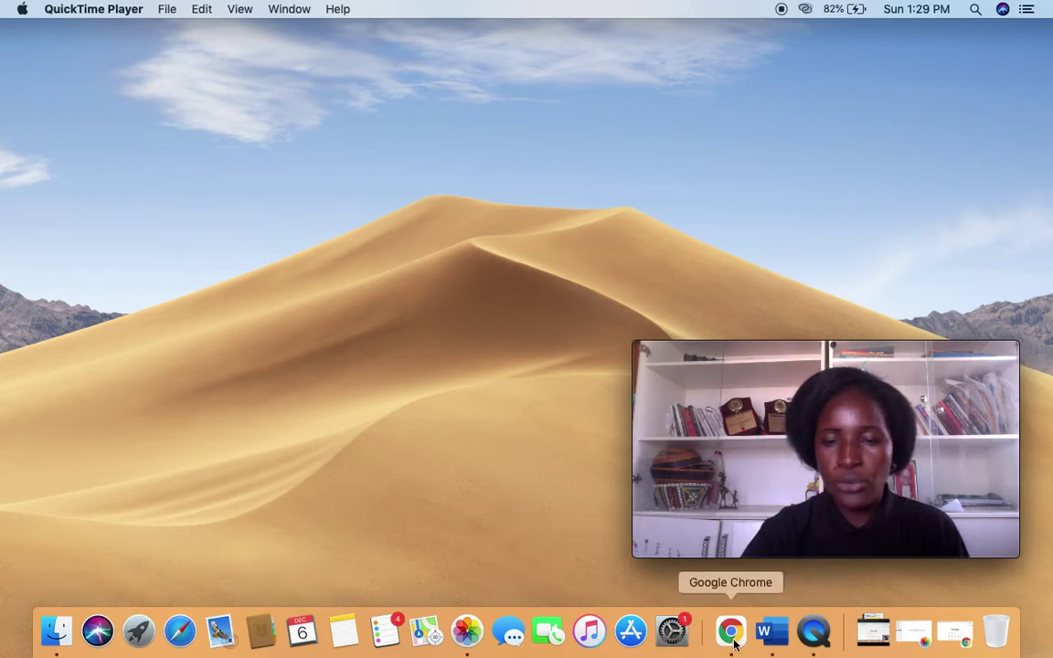
Bring Chrome back and open Zoom's Schedule a Meeting page from the Sign In shortcut.
left_click(732, 632)
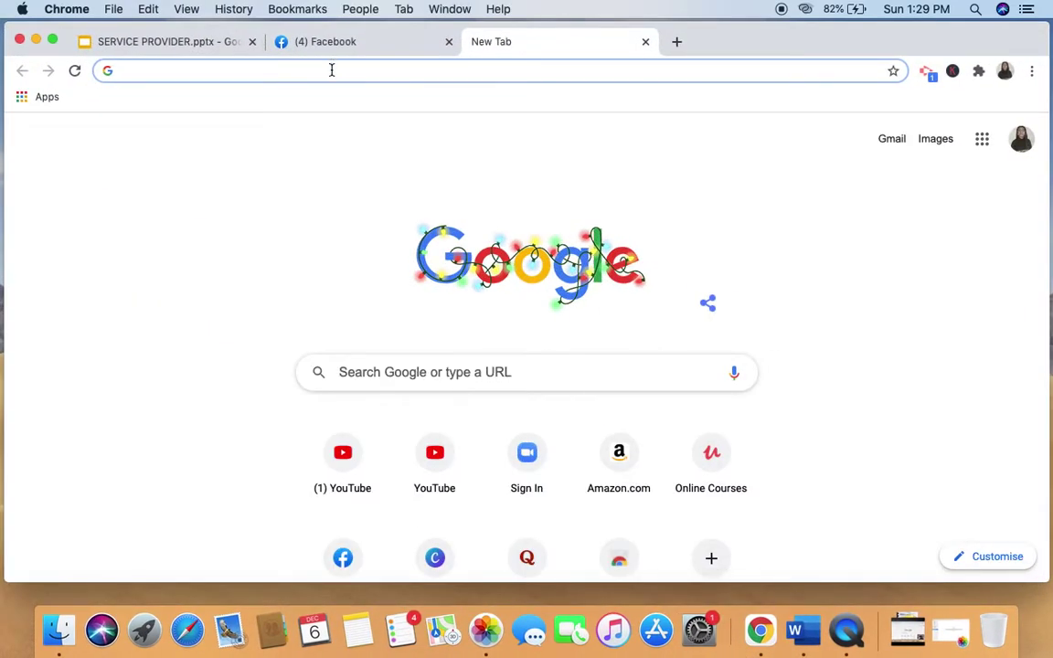
left_click(530, 471)
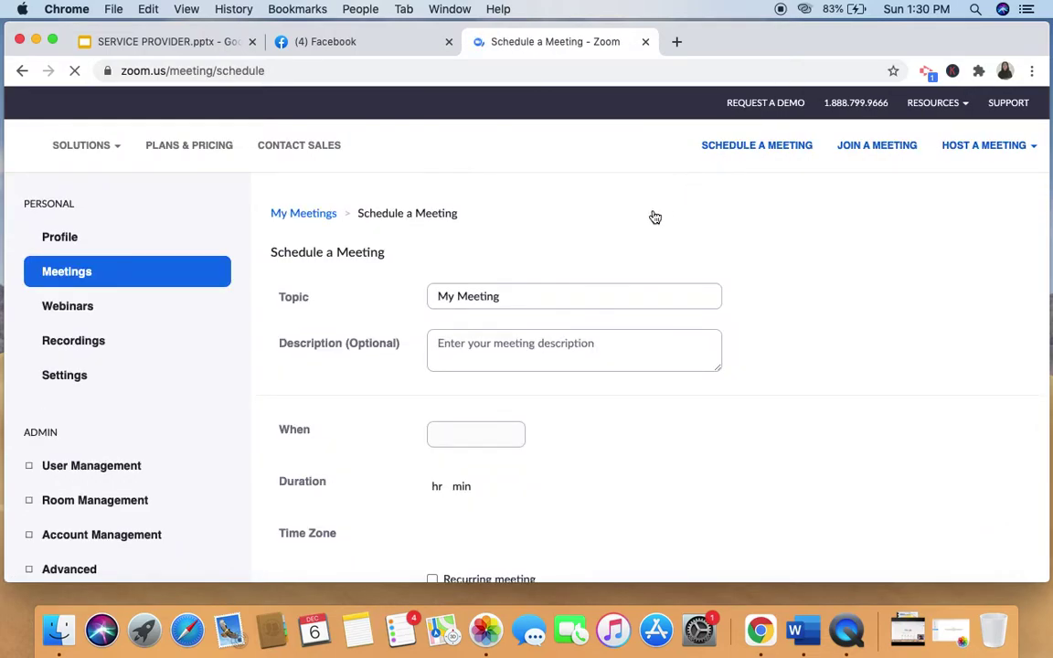
Keep the topic 'My Meeting' and set the start time to 1:30 PM on 12/06/2020.
left_click(510, 296)
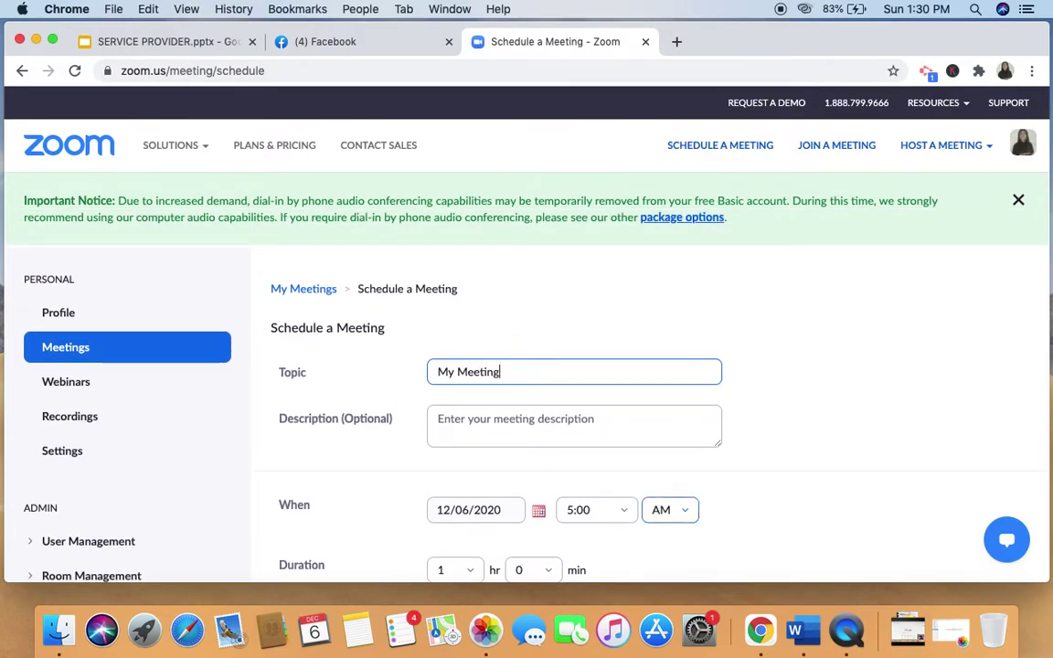
left_click(771, 429)
scroll(771, 431, "down", 3)
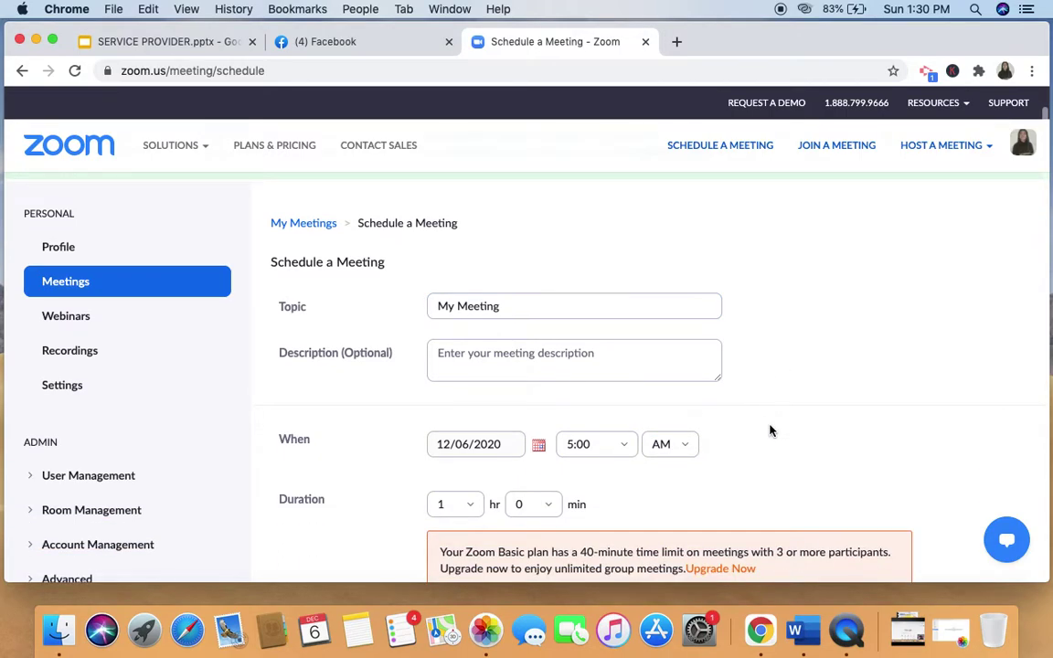
scroll(770, 431, "down", 1)
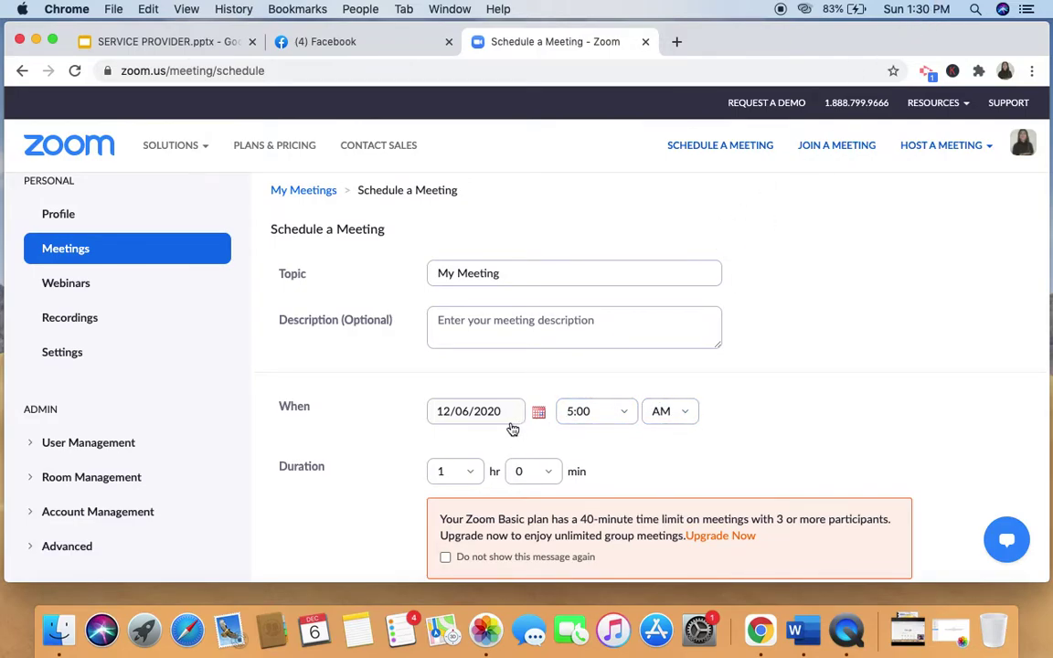
left_click(682, 416)
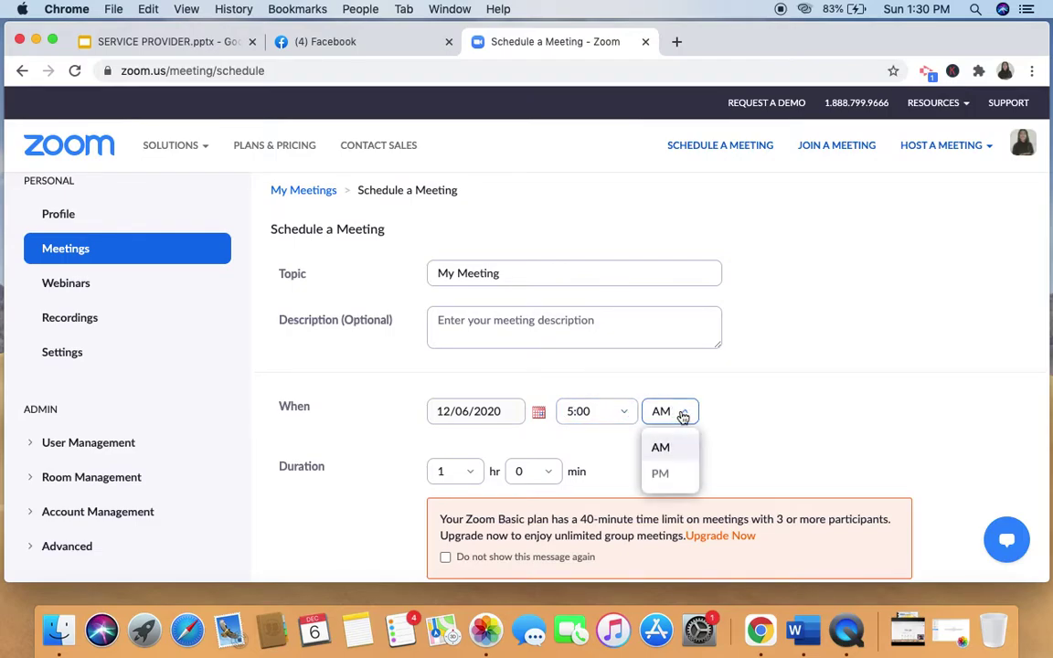
left_click(665, 473)
left_click(630, 414)
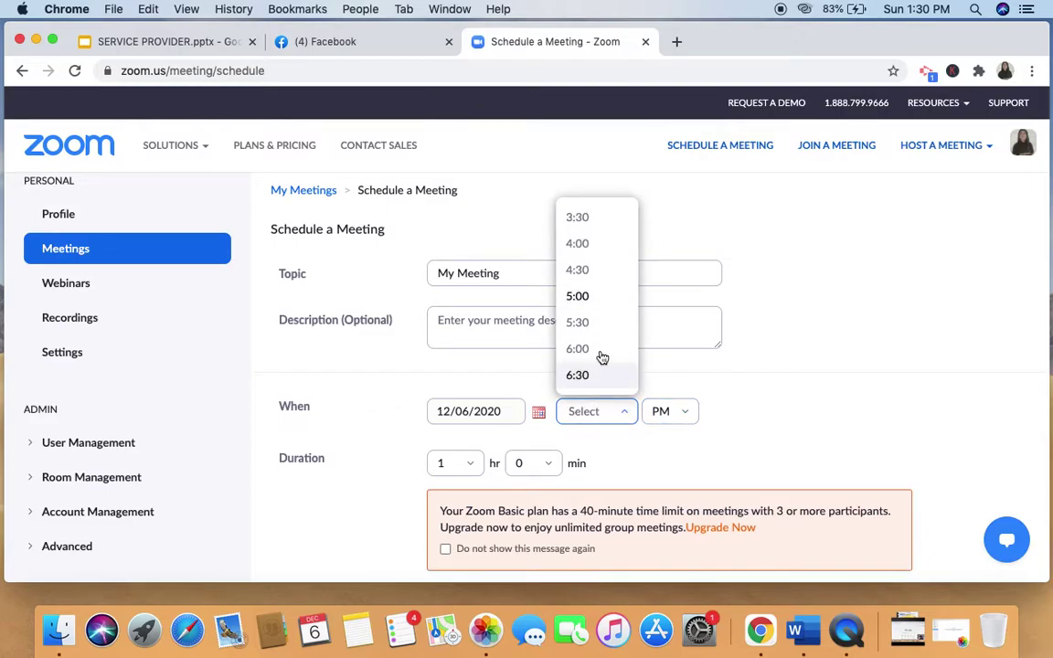
left_click_drag(634, 304, 630, 244)
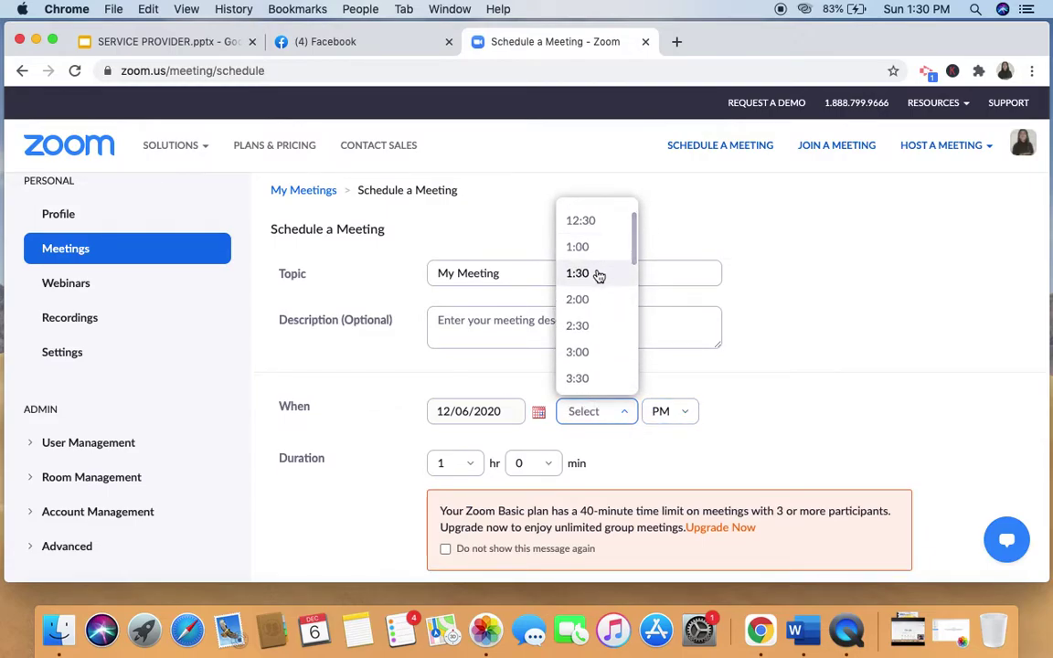
left_click(597, 277)
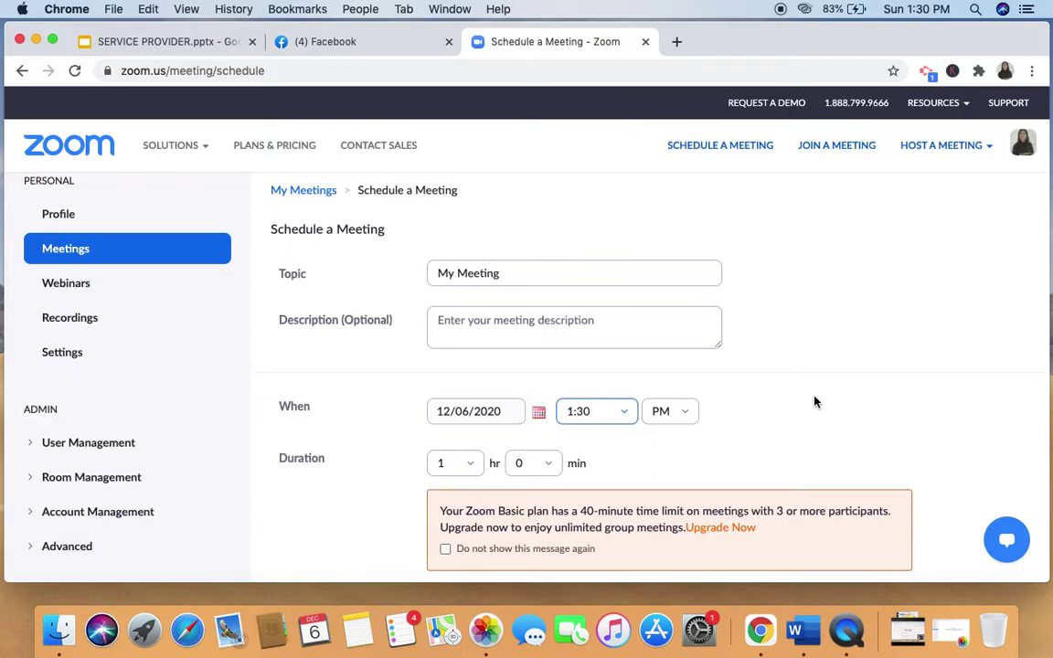
scroll(817, 402, "down", 5)
scroll(817, 402, "down", 7)
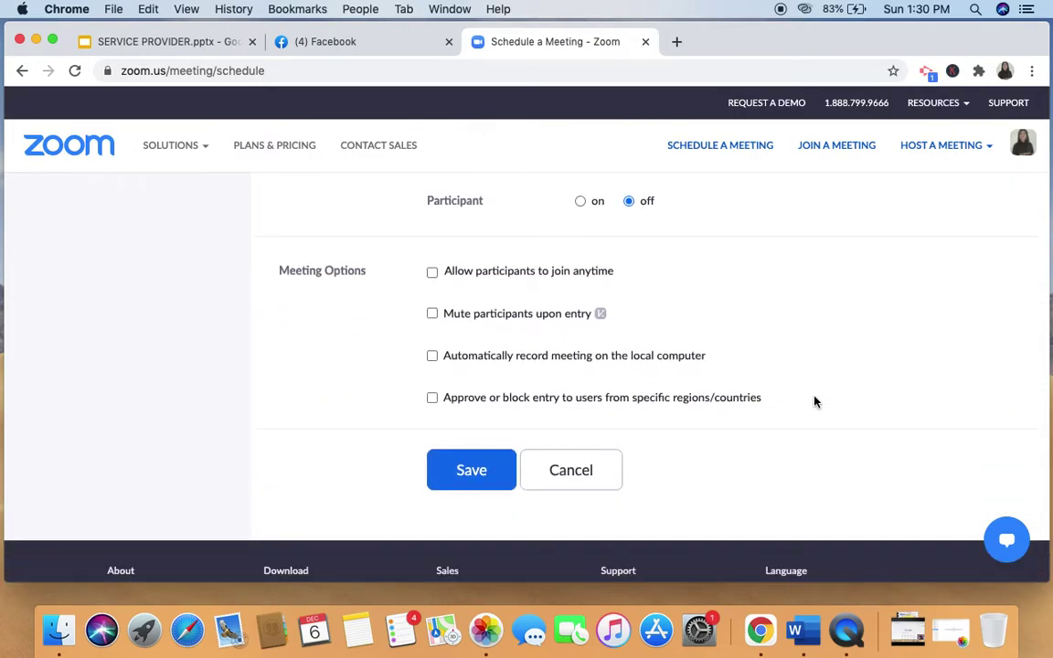
Save the scheduled meeting, start it, and let the browser launch the Zoom app.
left_click(469, 473)
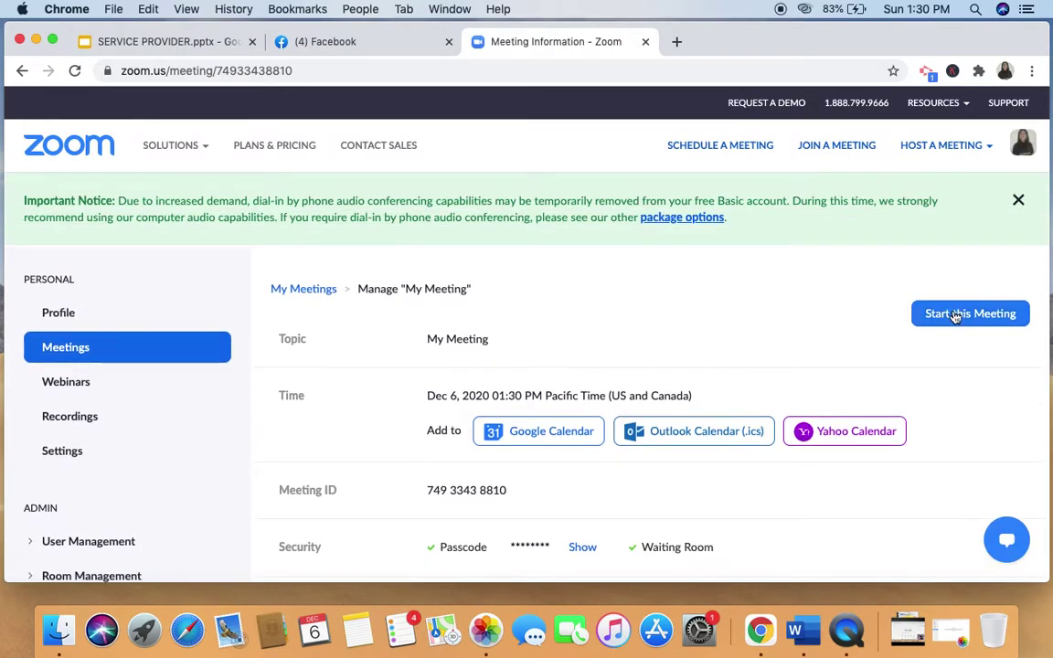
left_click(954, 316)
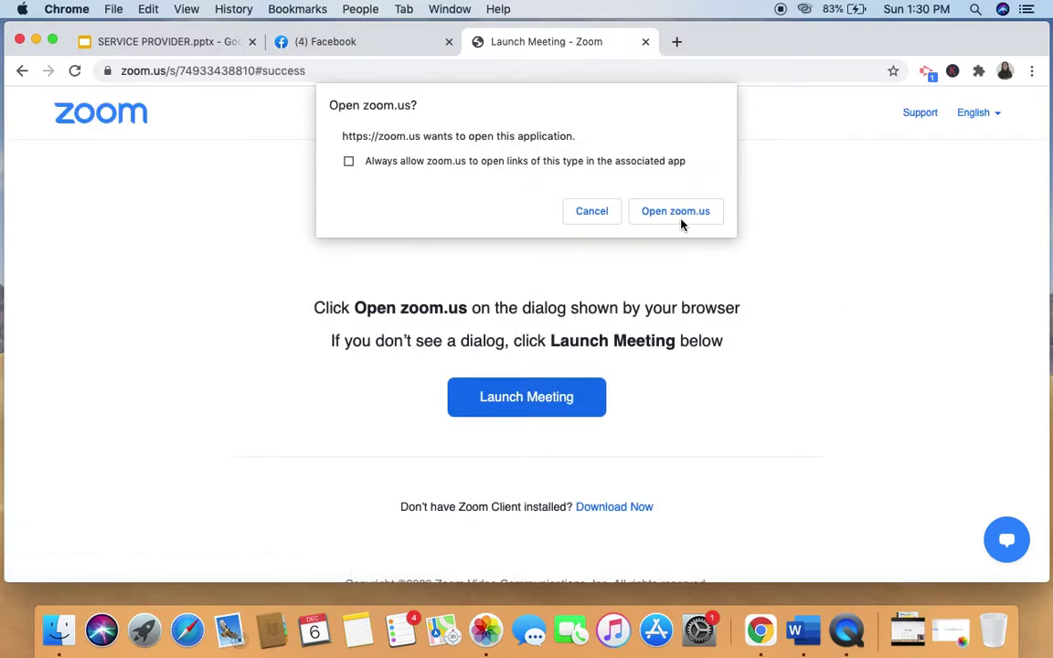
left_click(678, 211)
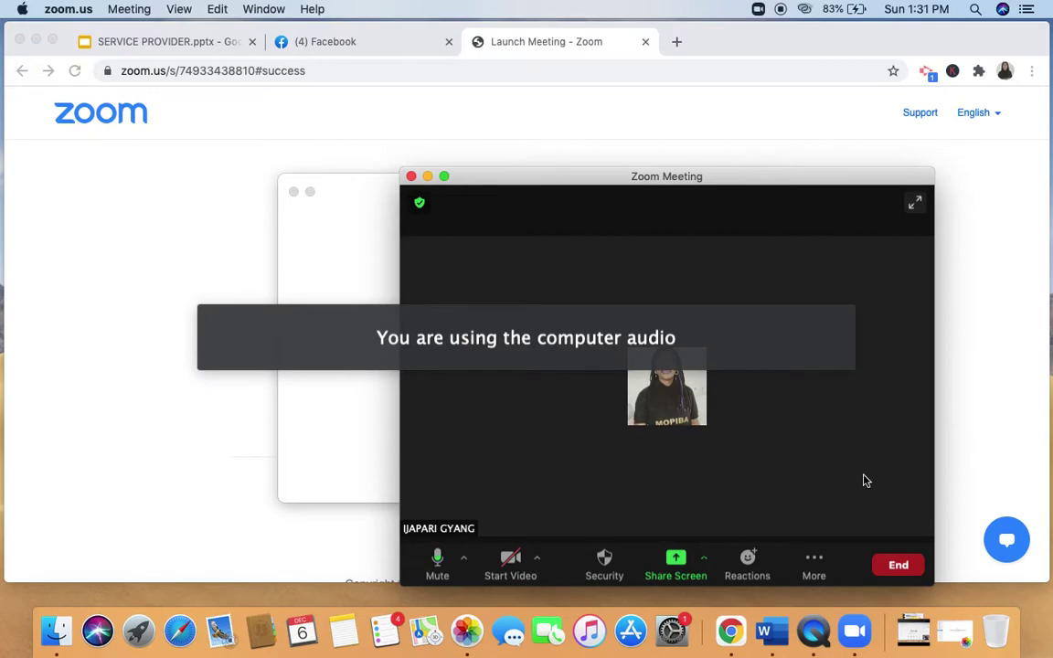
Turn on the host's video and shrink the meeting to a floating thumbnail at the right edge.
left_click(514, 561)
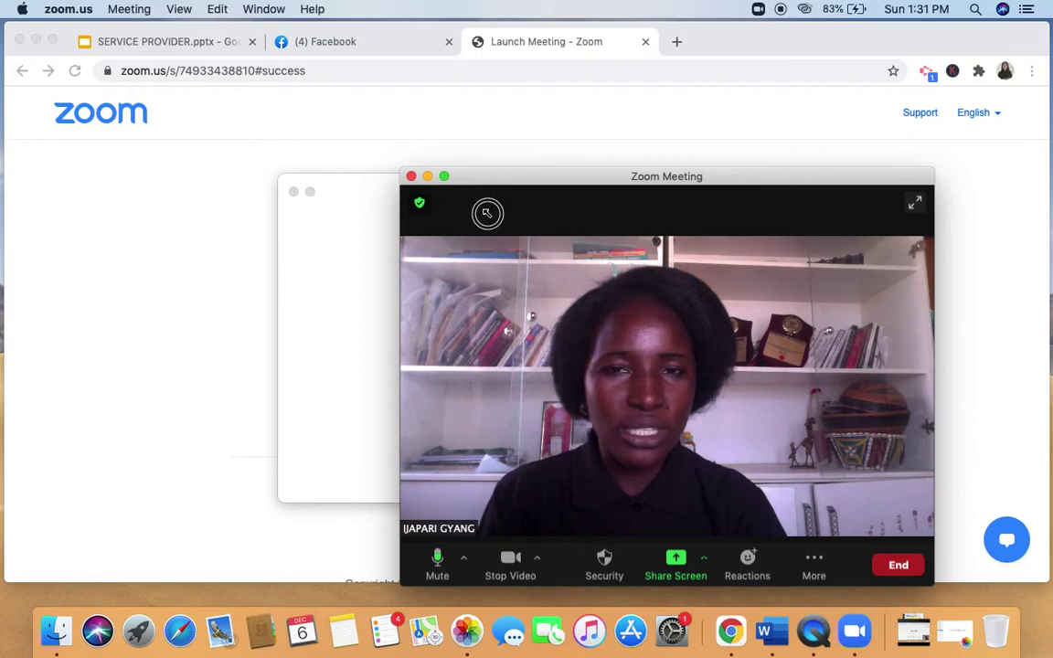
left_click(427, 176)
mouse_move(210, 163)
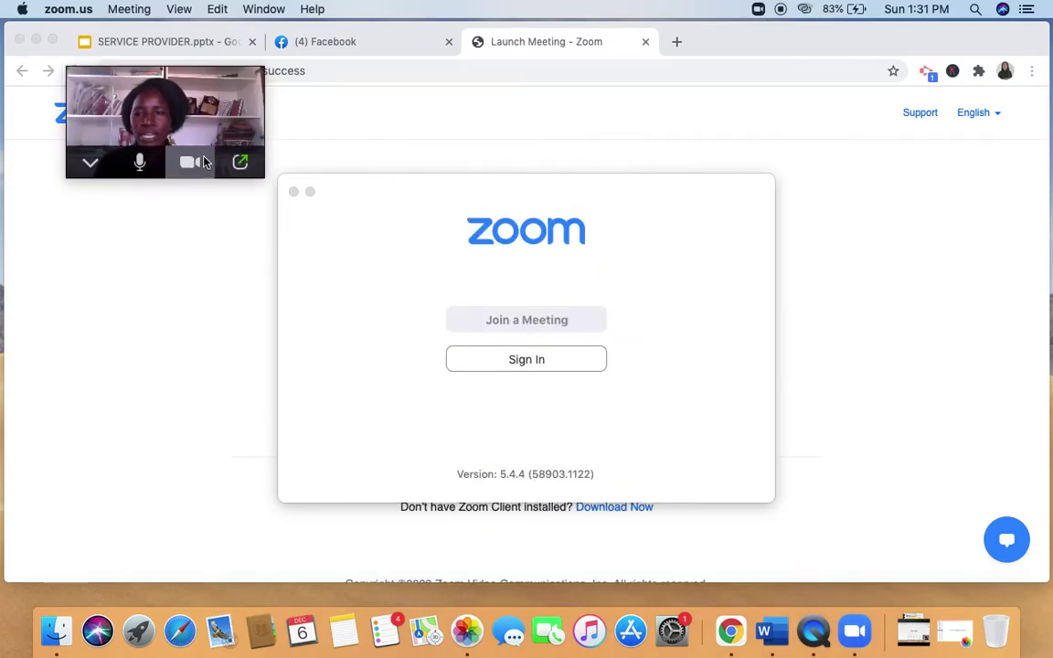
left_click_drag(174, 117, 953, 201)
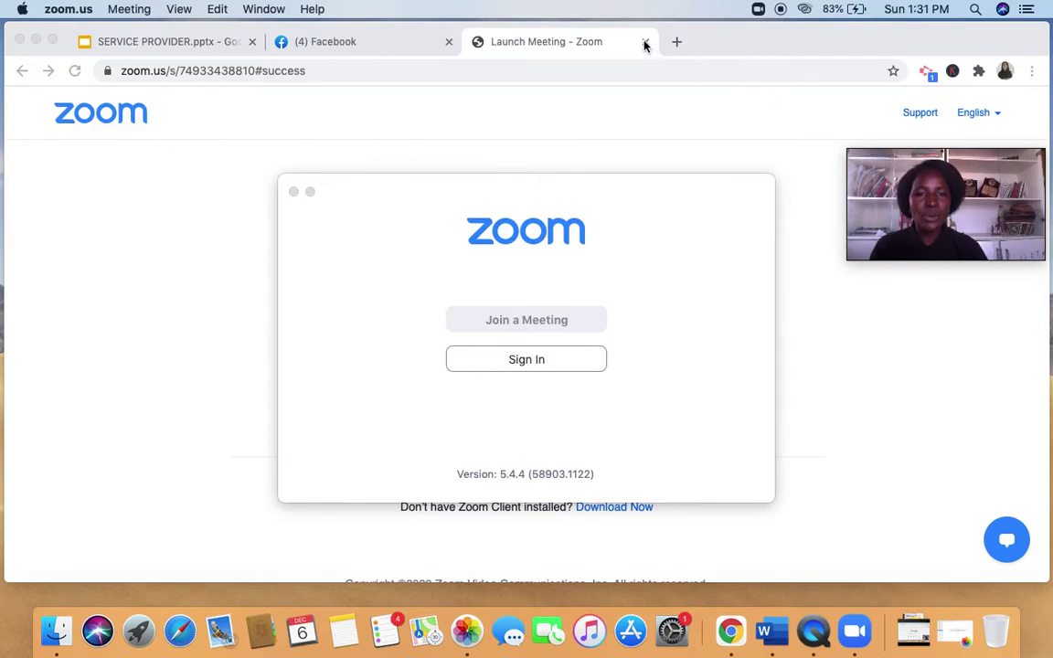
Switch to the Facebook tab and start a new Live Video in Live Producer.
left_click(367, 42)
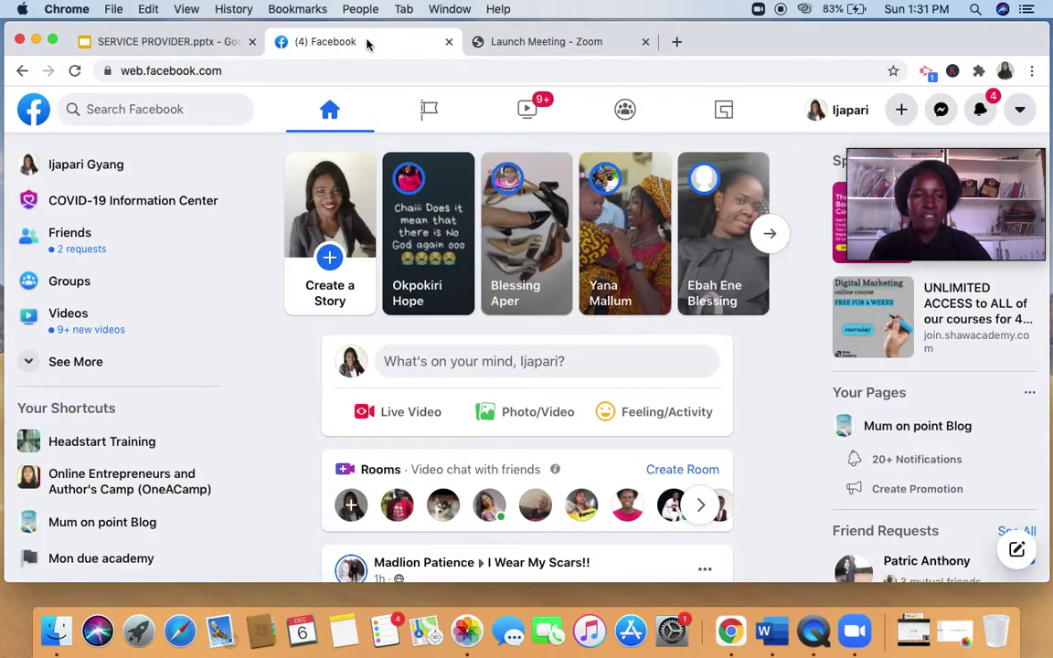
left_click_drag(951, 182, 946, 190)
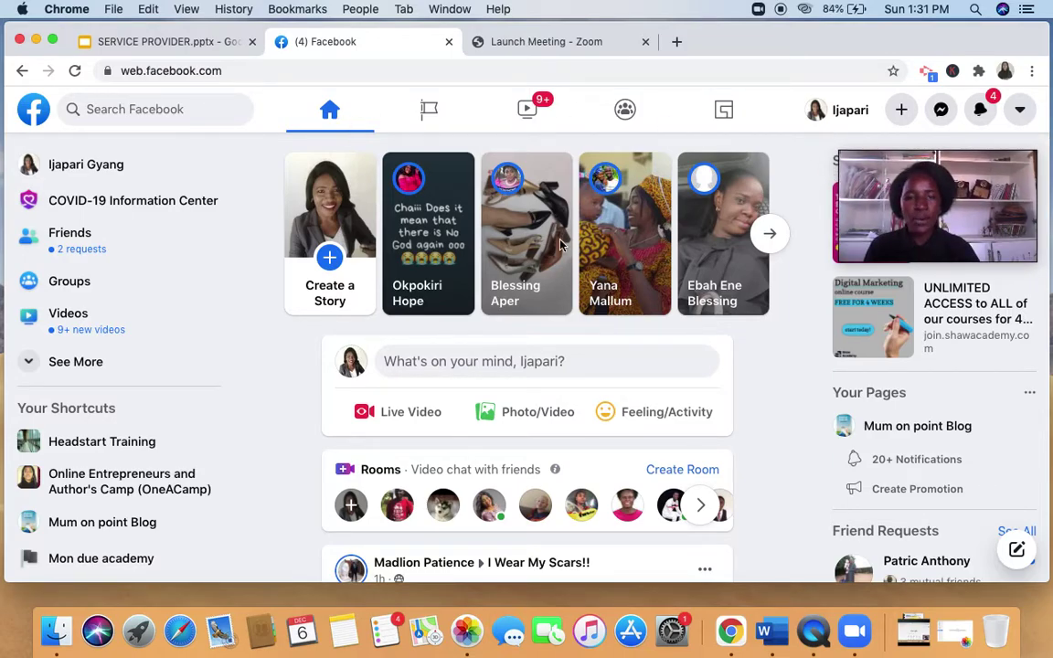
left_click(388, 414)
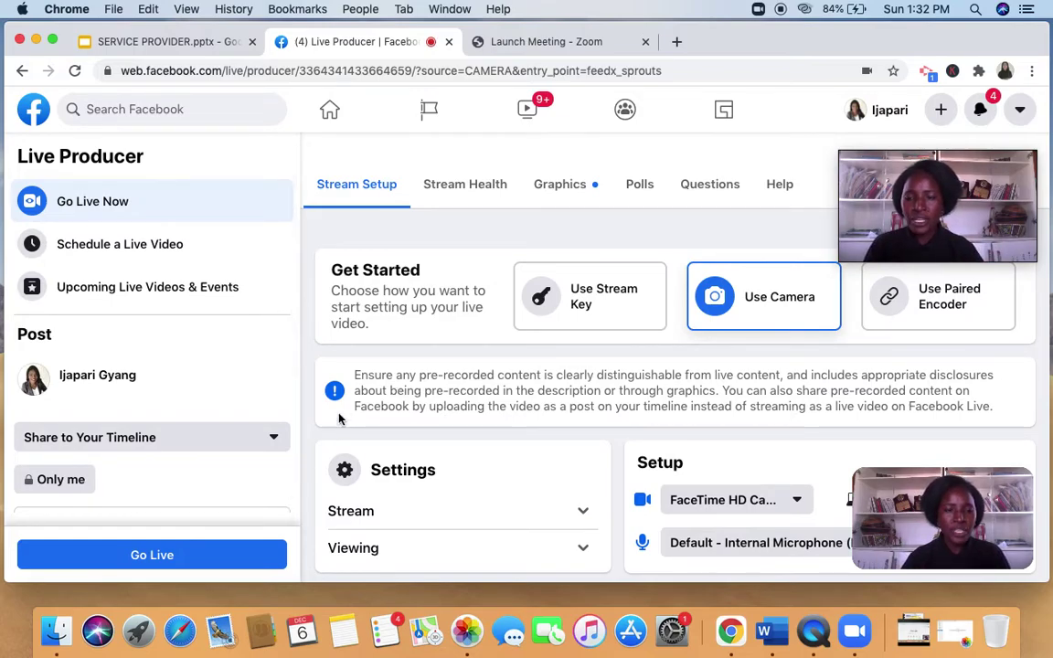
Change the destination to 'Share in a Group' and pick the user's secret group.
left_click(276, 440)
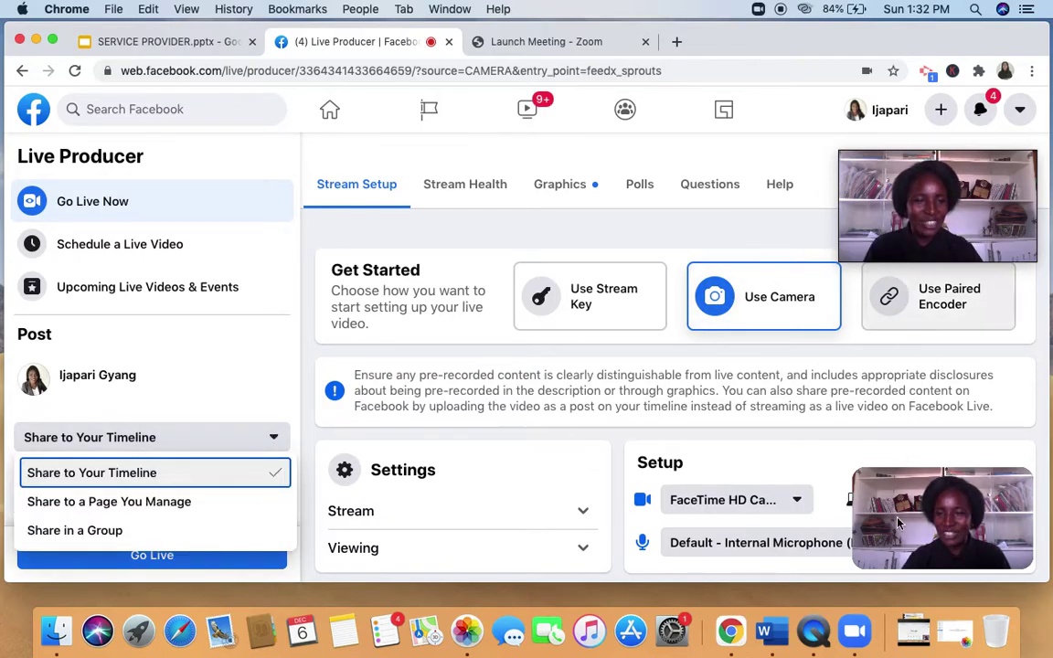
mouse_move(898, 523)
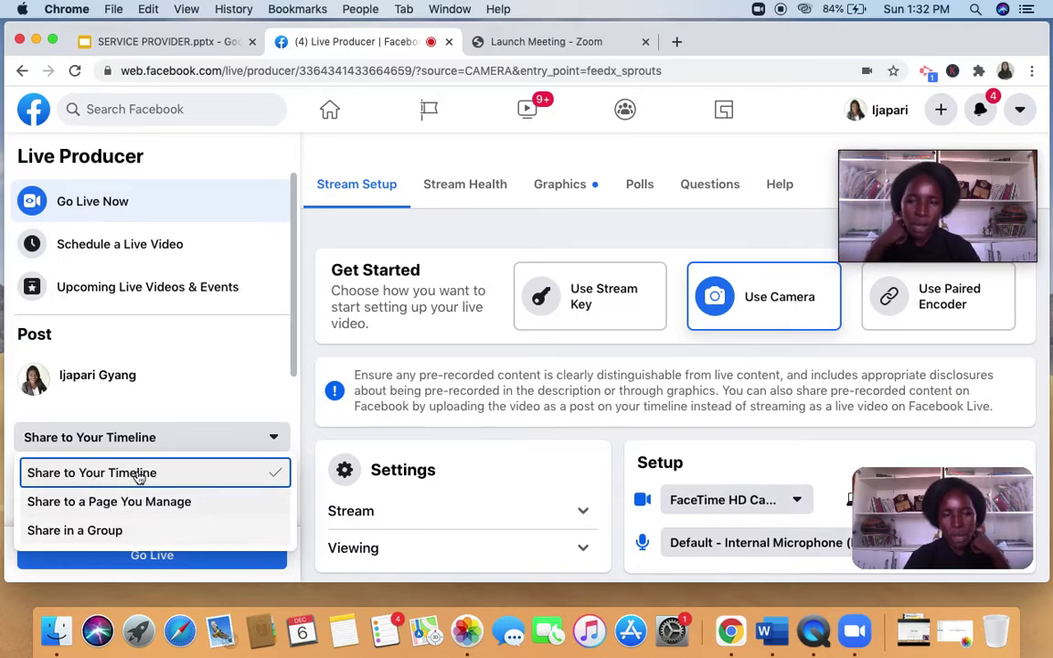
left_click(76, 533)
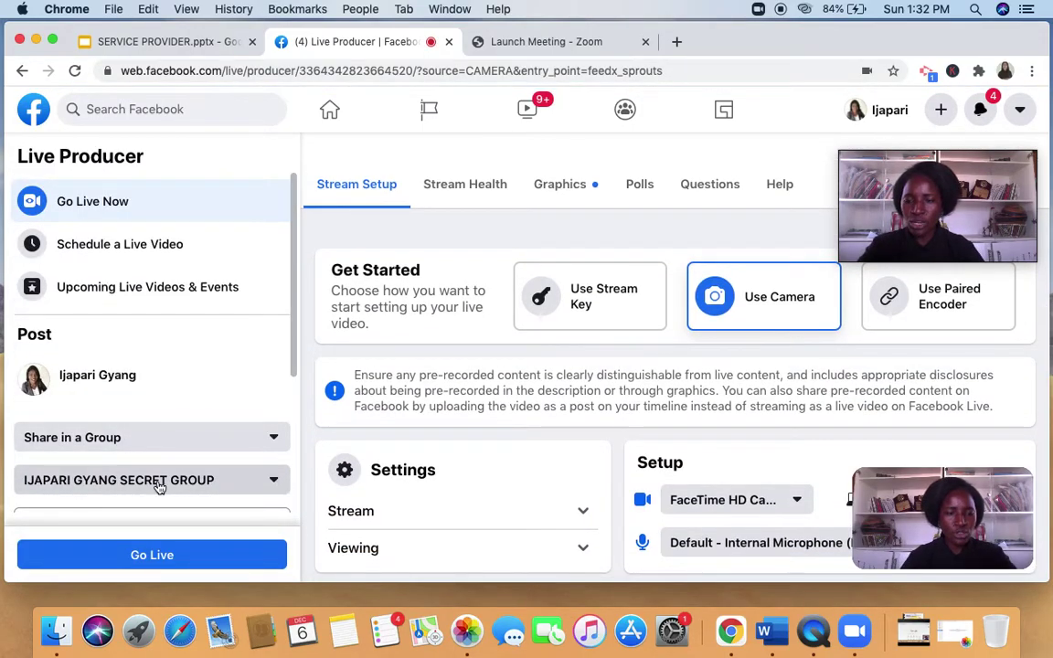
left_click(275, 480)
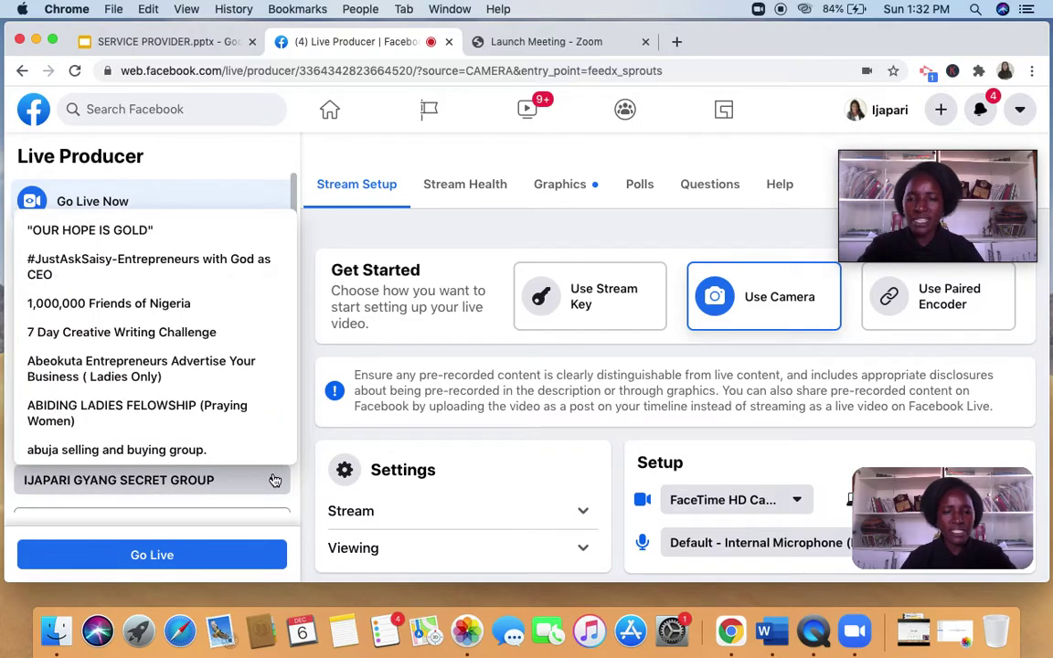
left_click(259, 482)
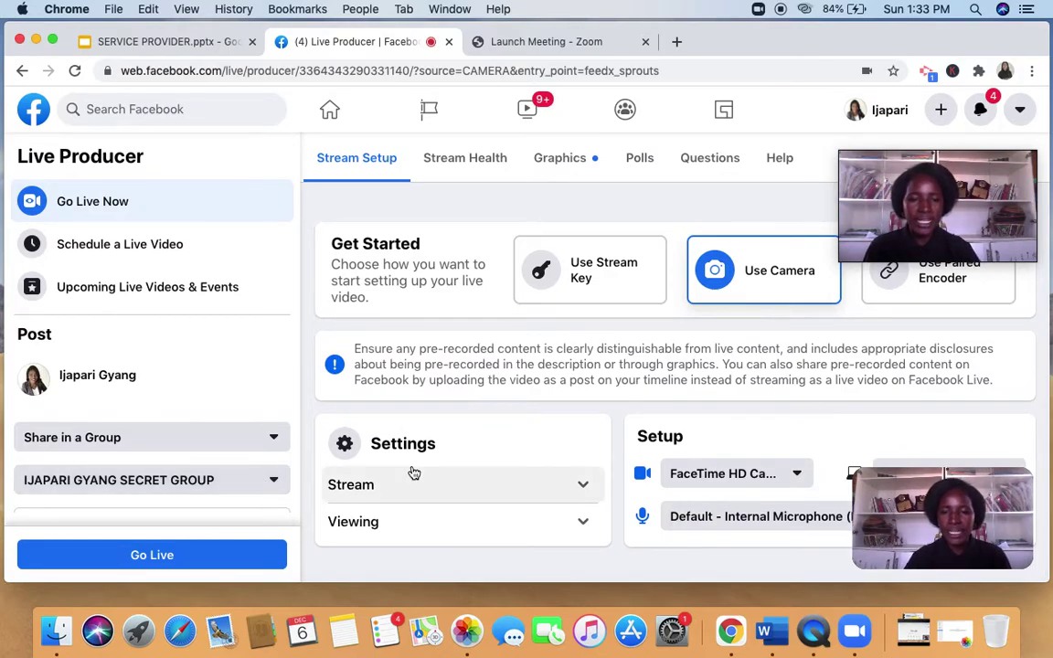
Start a screen share using Your Entire Screen as the stream source.
mouse_move(934, 509)
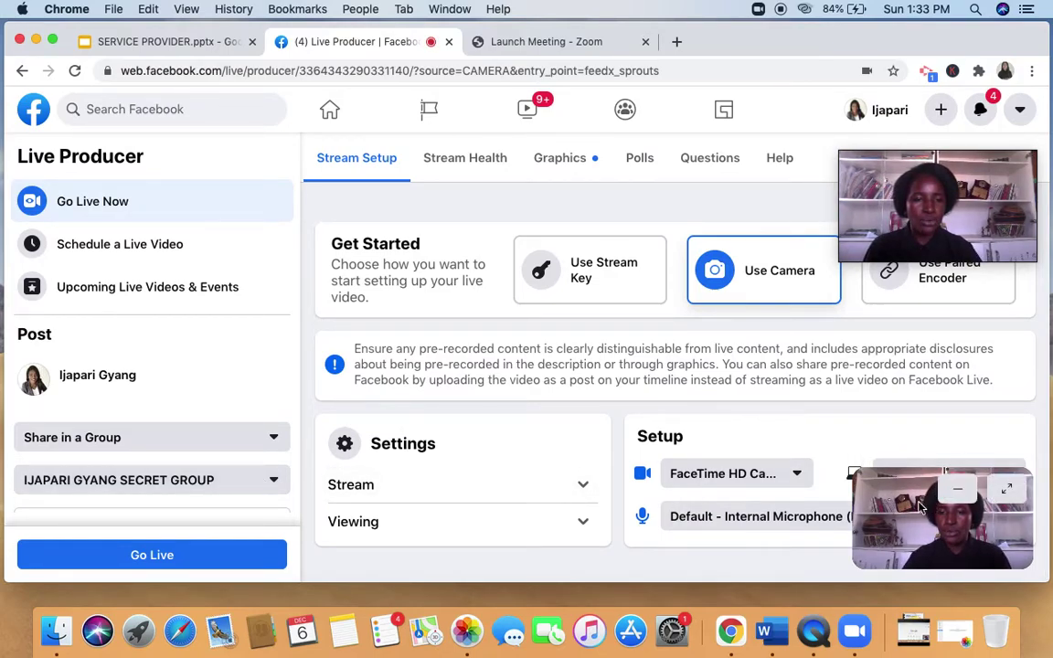
left_click(880, 459)
triple_click(883, 455)
left_click(885, 454)
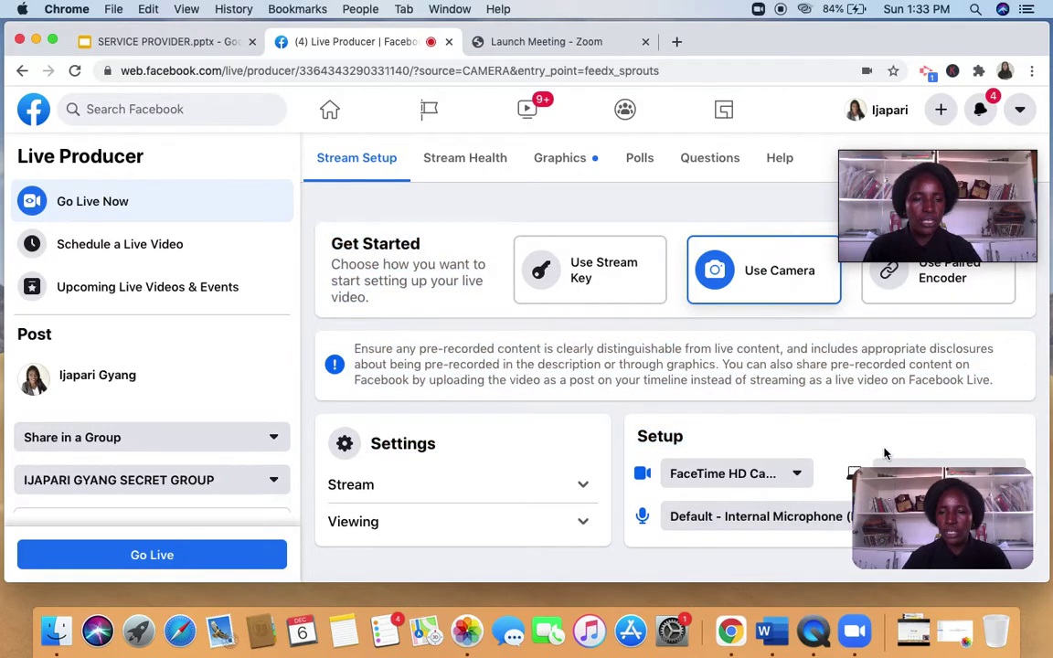
scroll(800, 563, "down", 1)
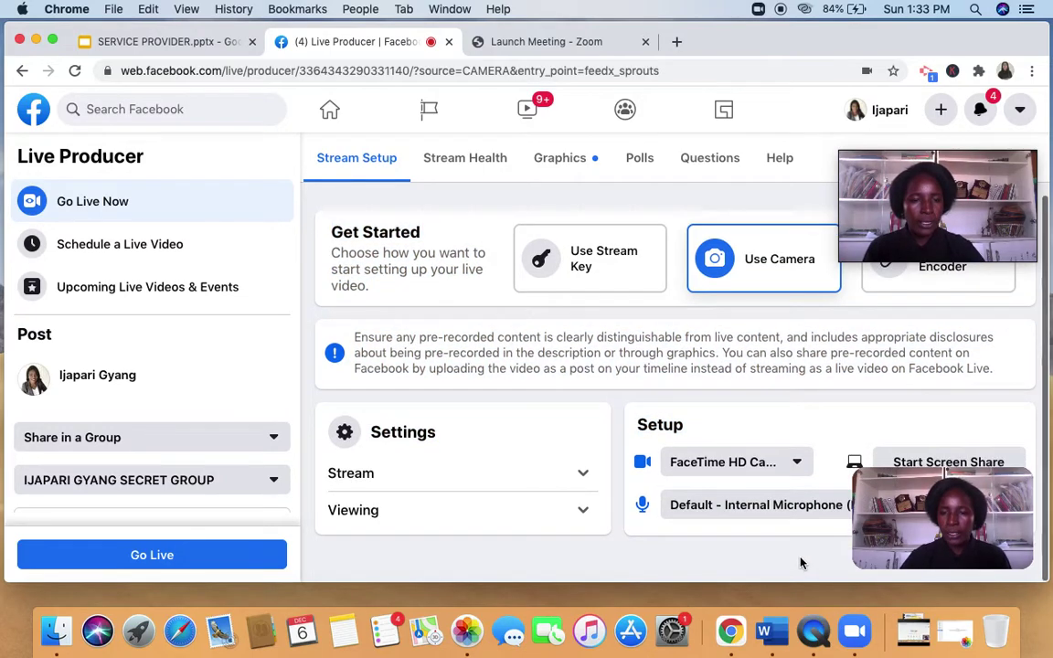
left_click(933, 463)
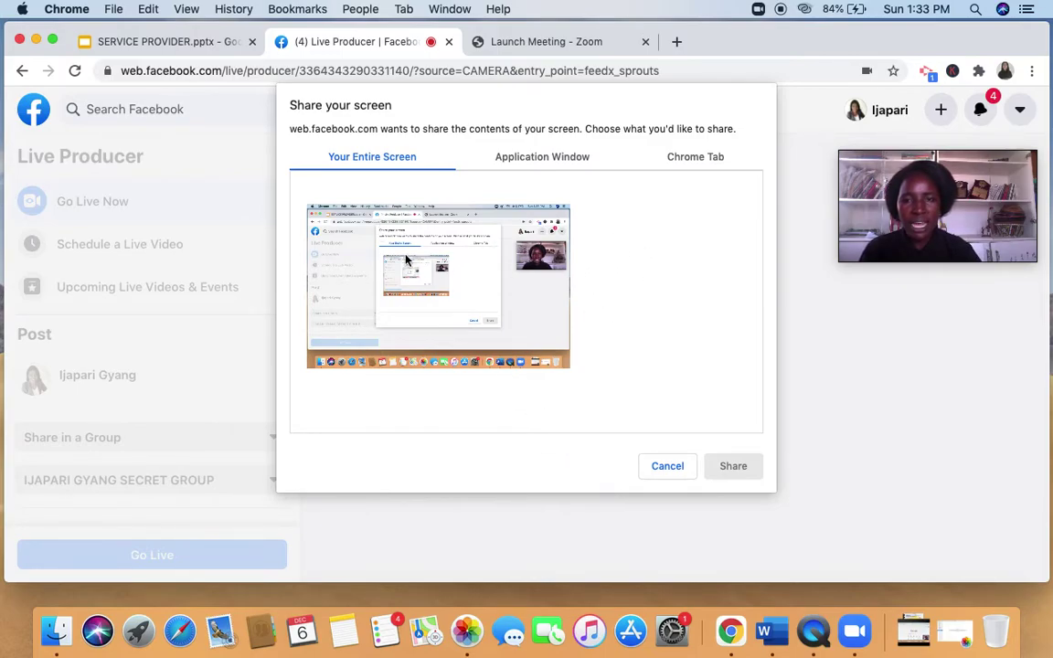
left_click(435, 248)
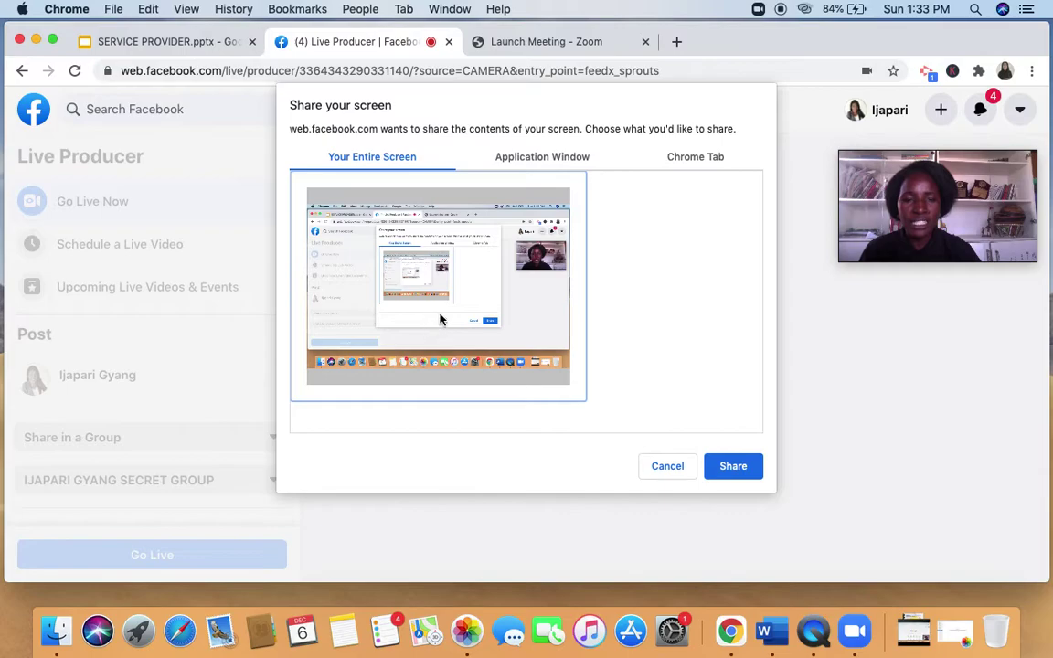
left_click(733, 467)
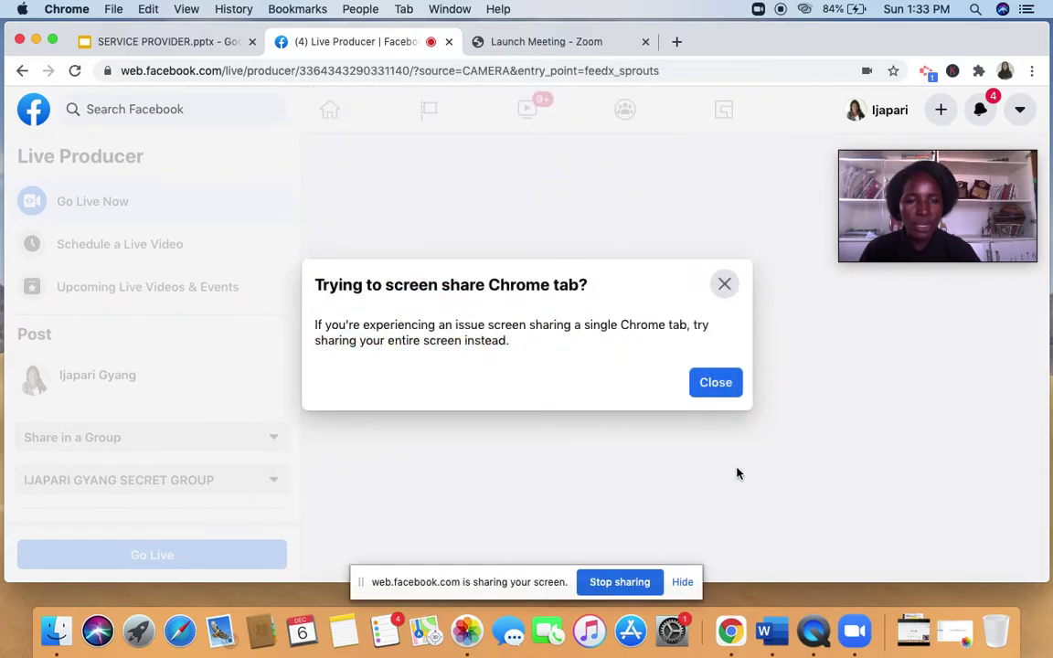
Dismiss the screen-sharing tip and go live without adding a title.
left_click(715, 384)
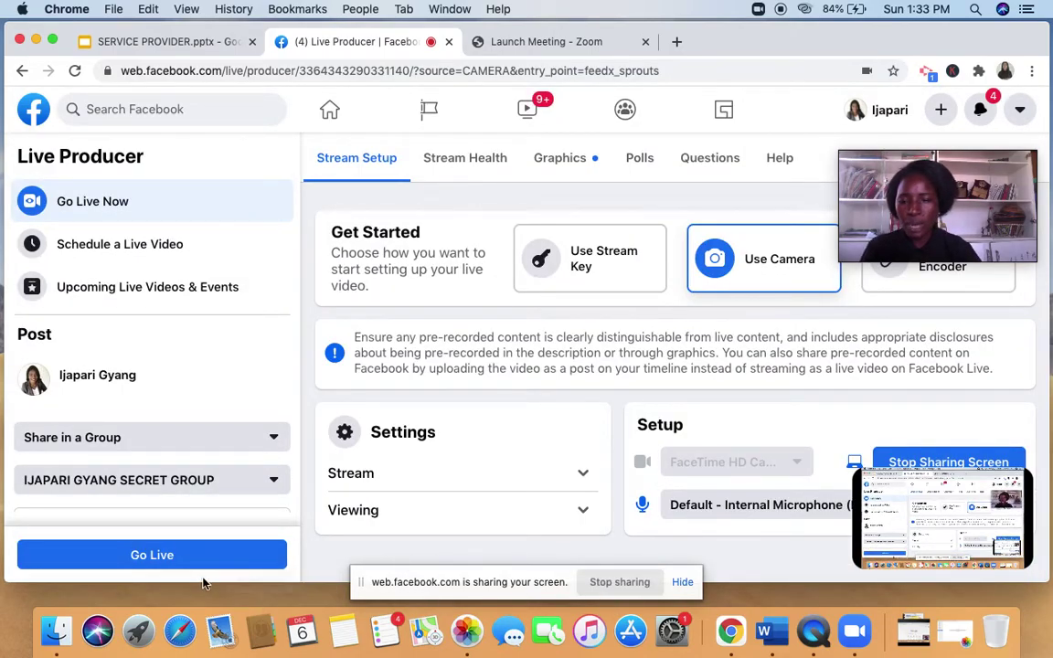
left_click(163, 559)
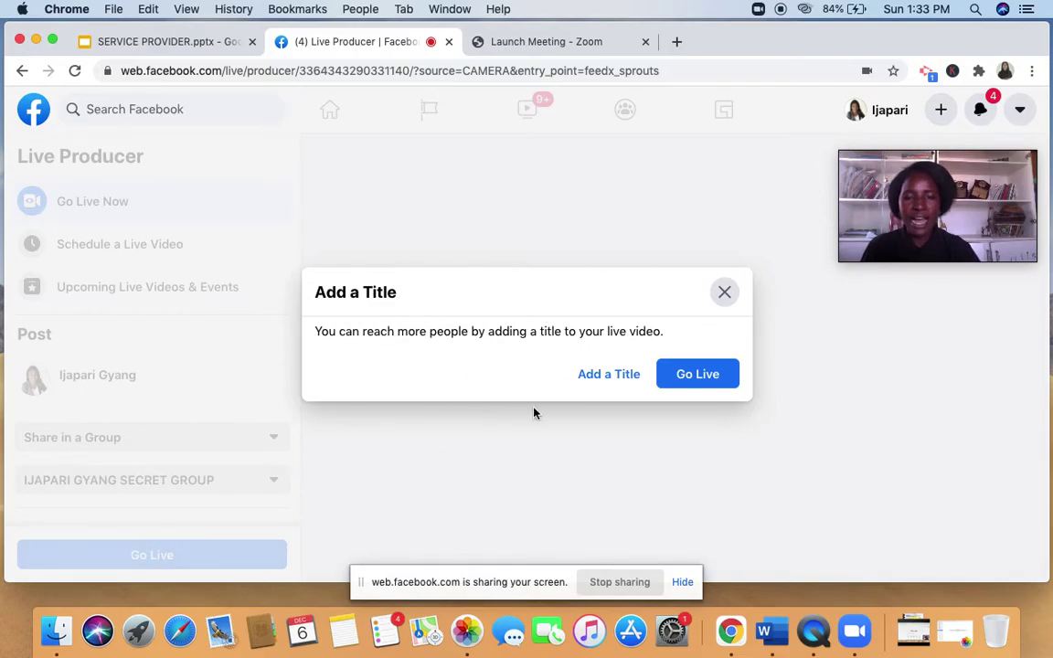
left_click(699, 376)
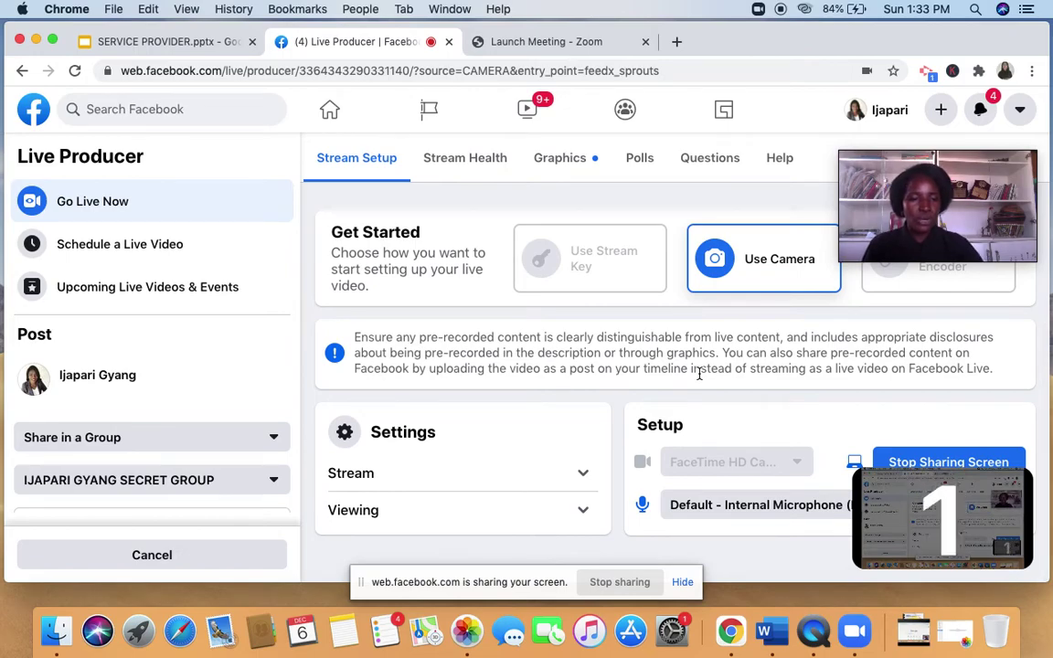